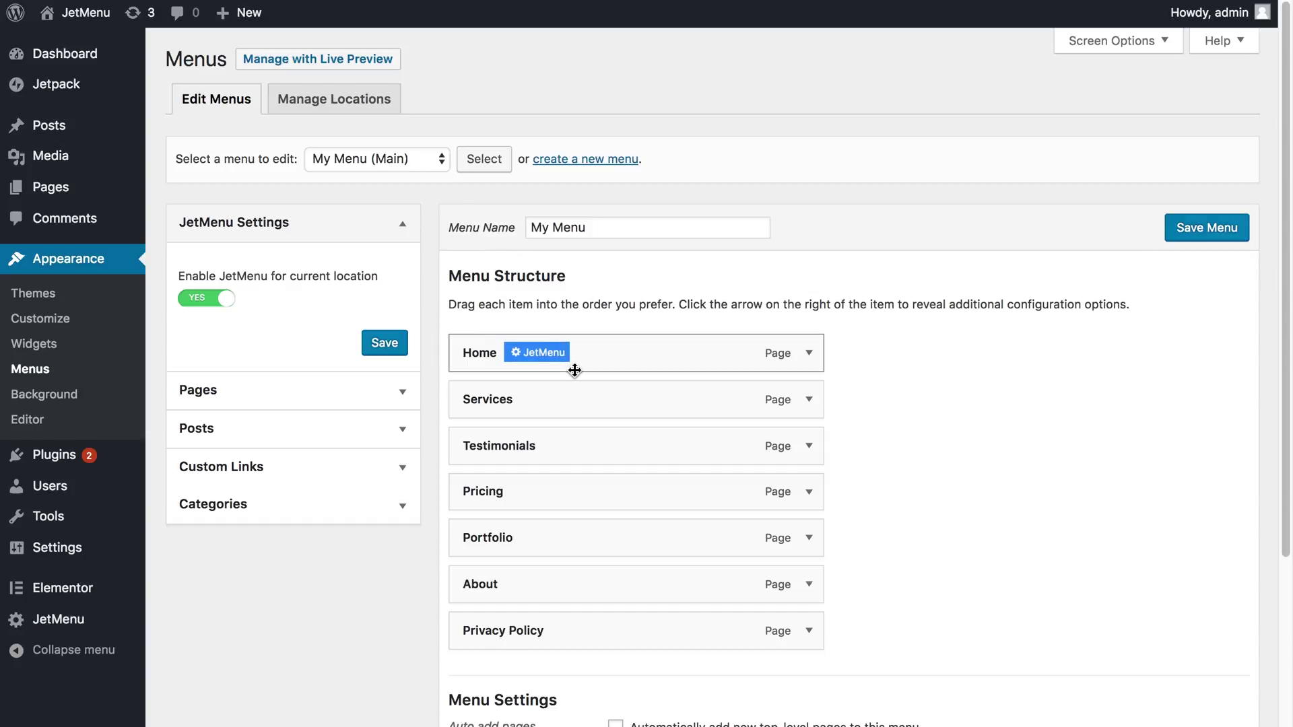
{"action": "scroll", "coordinate": [575, 370], "scroll_direction": "down", "scroll_amount": 2}
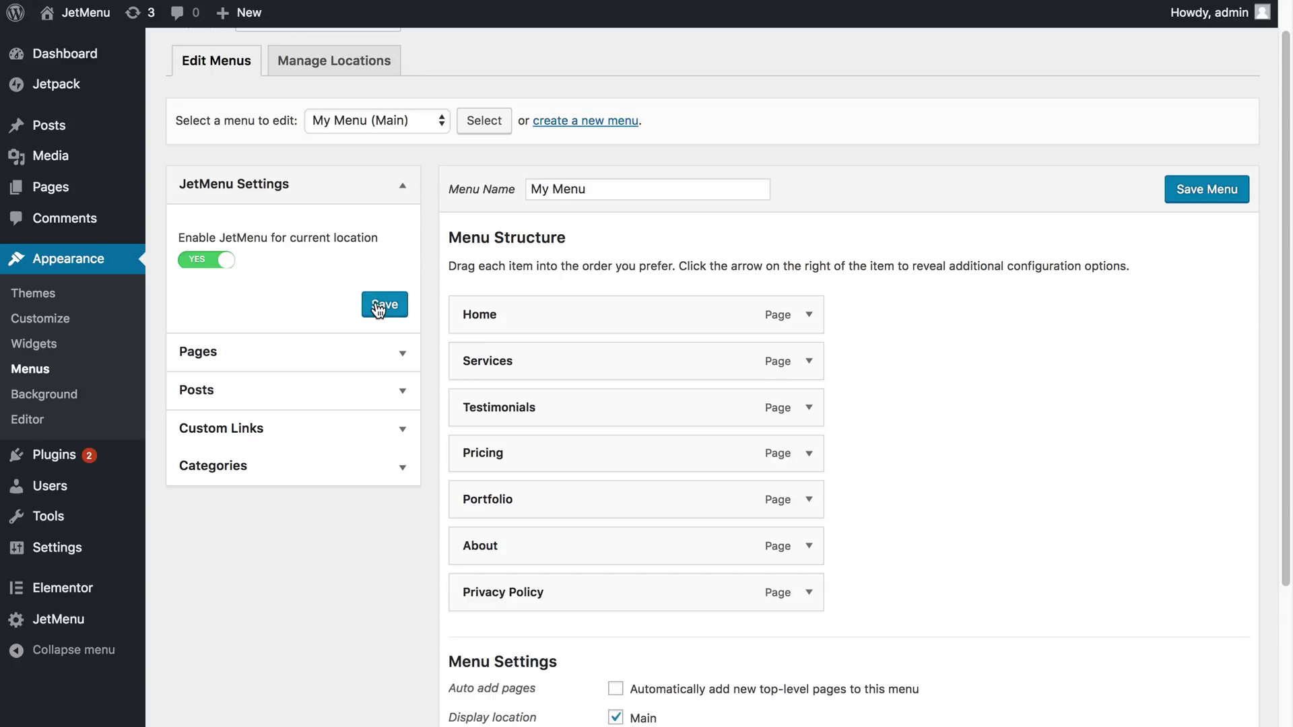
{"action": "mouse_move", "coordinate": [571, 407]}
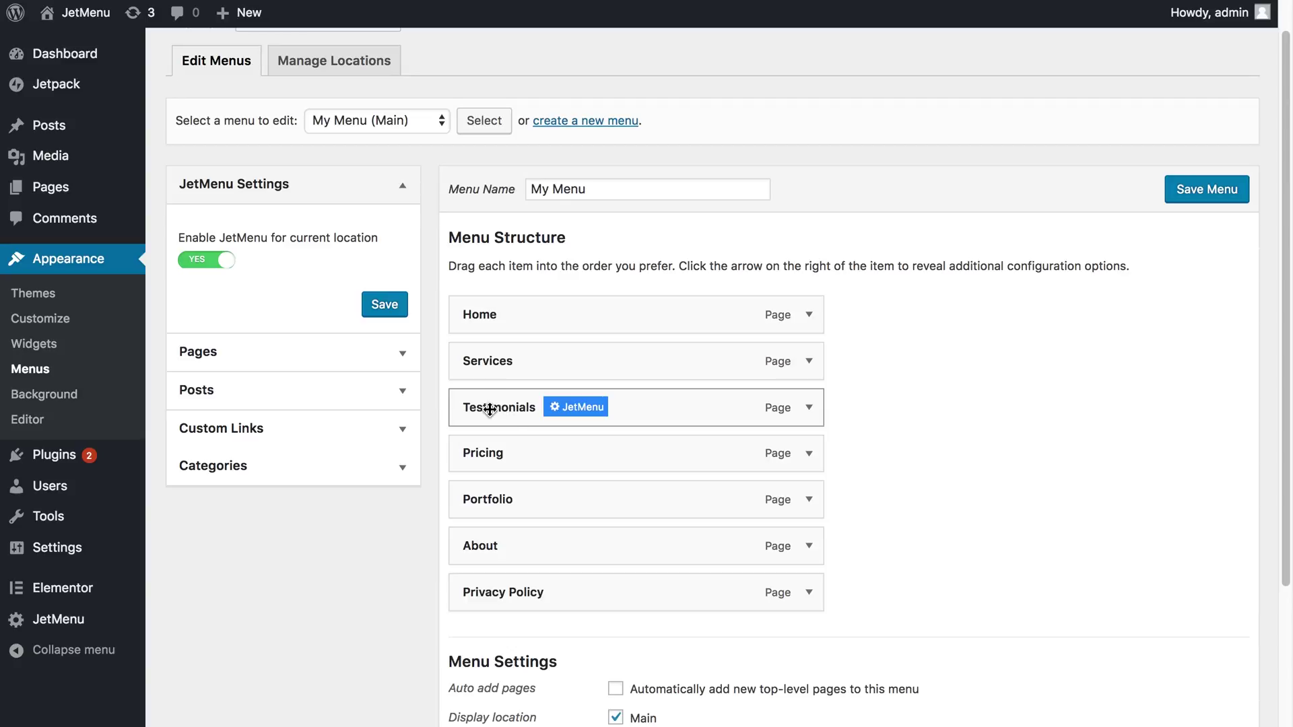
Edit the Testimonials mega submenu content and save its mega menu settings
{"action": "left_click", "coordinate": [571, 407]}
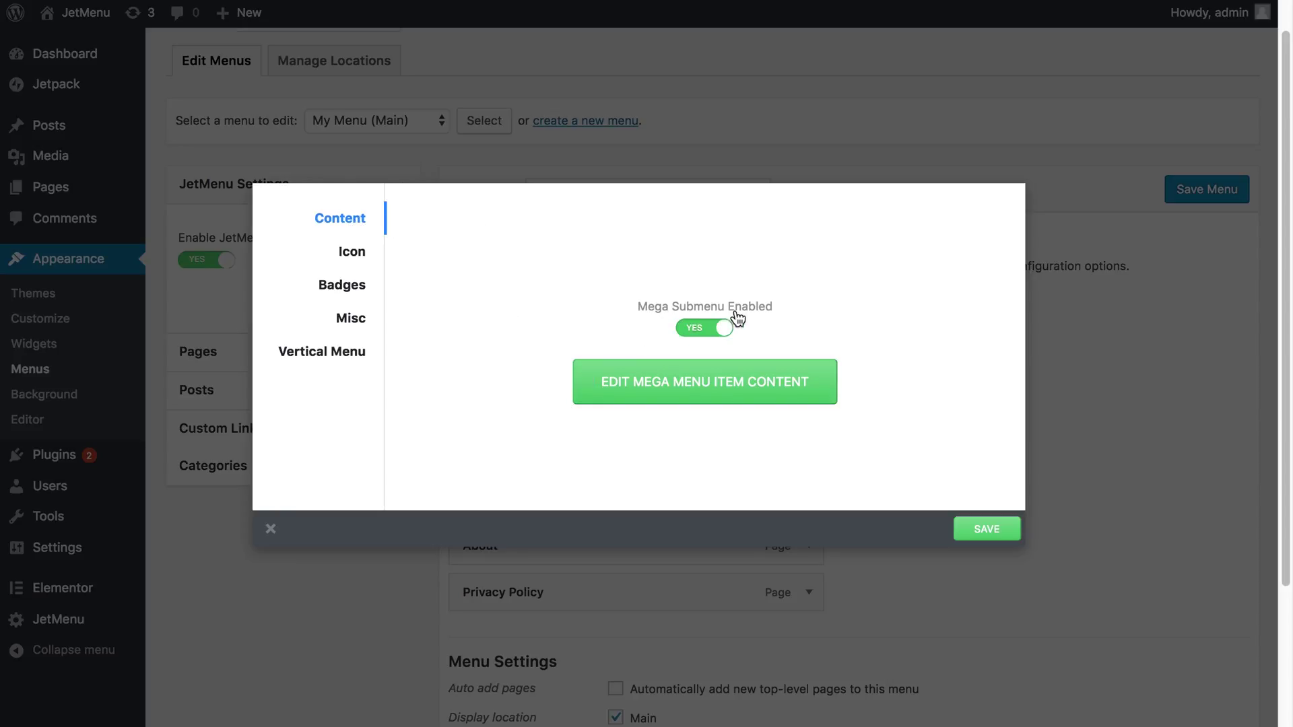
{"action": "left_click", "coordinate": [693, 397]}
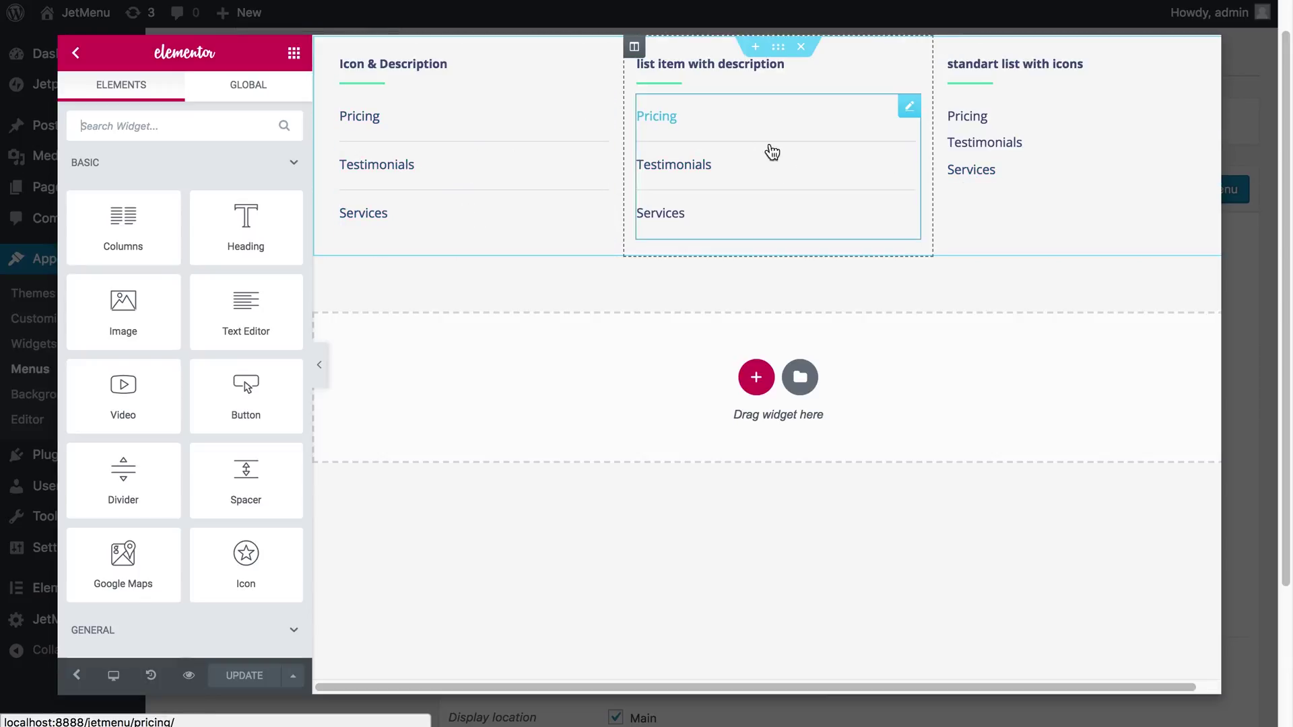
{"action": "left_click", "coordinate": [75, 55]}
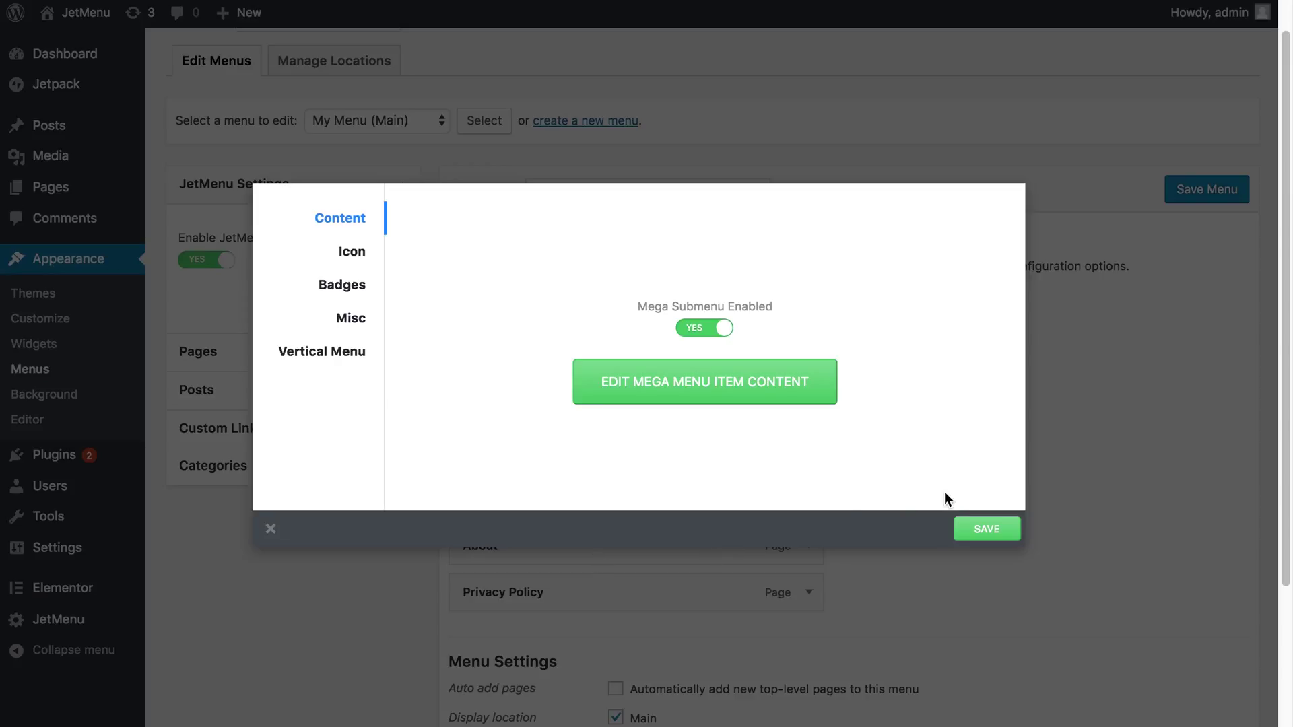
{"action": "left_click", "coordinate": [967, 531]}
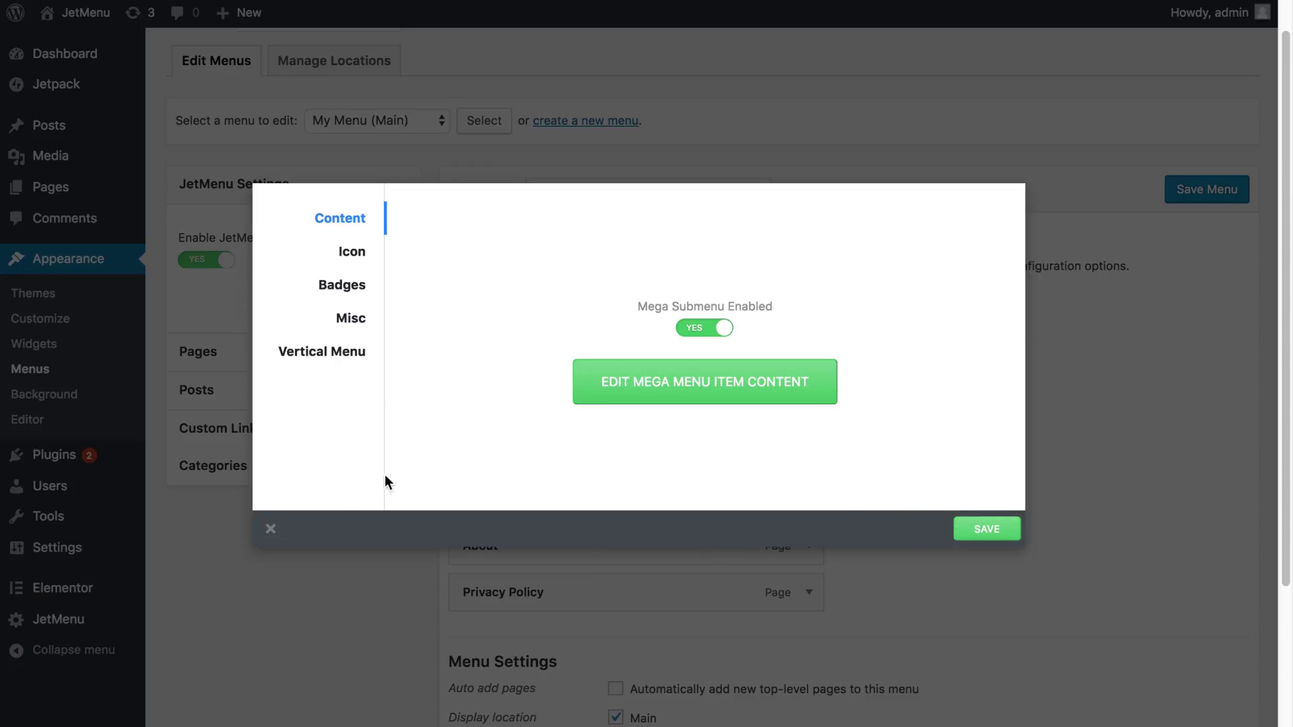
Place a Vertical Mega Menu widget on the Elementor canvas and select it for editing
{"action": "left_click", "coordinate": [271, 528]}
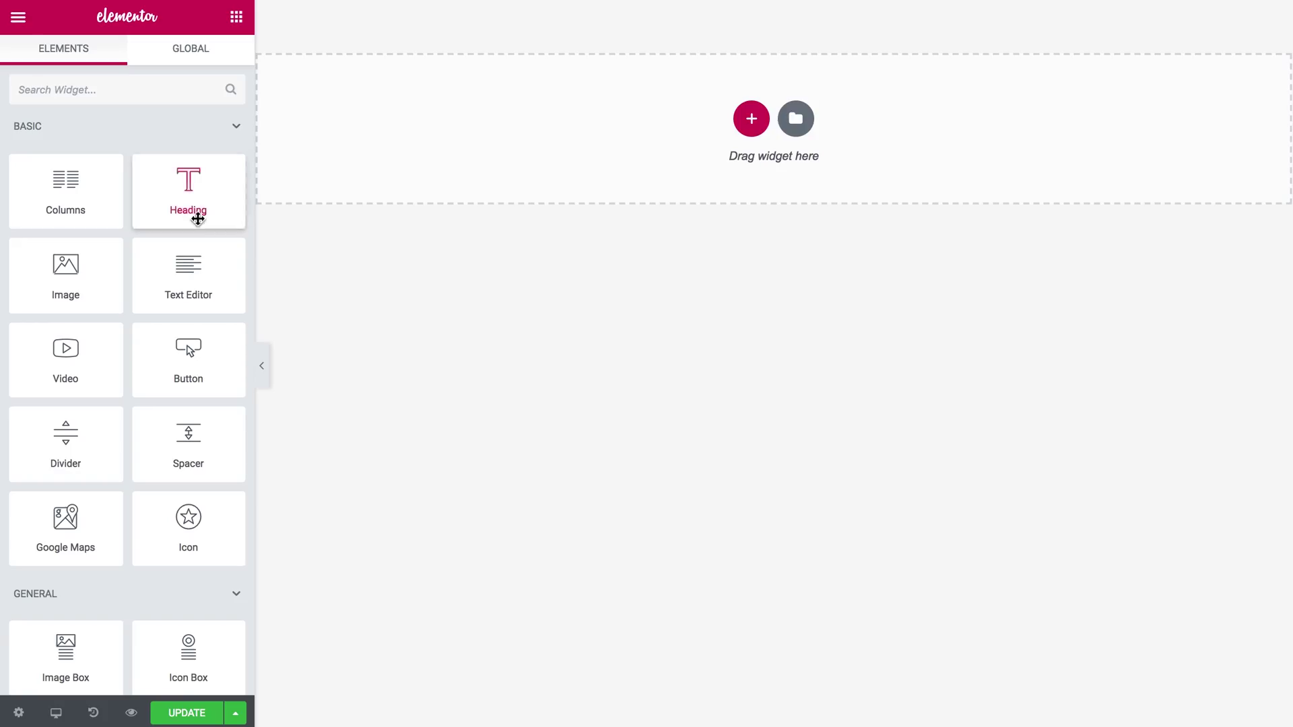
{"action": "scroll", "coordinate": [181, 206], "scroll_direction": "down", "scroll_amount": 2}
{"action": "scroll", "coordinate": [183, 207], "scroll_direction": "down", "scroll_amount": 10}
{"action": "scroll", "coordinate": [182, 208], "scroll_direction": "down", "scroll_amount": 1}
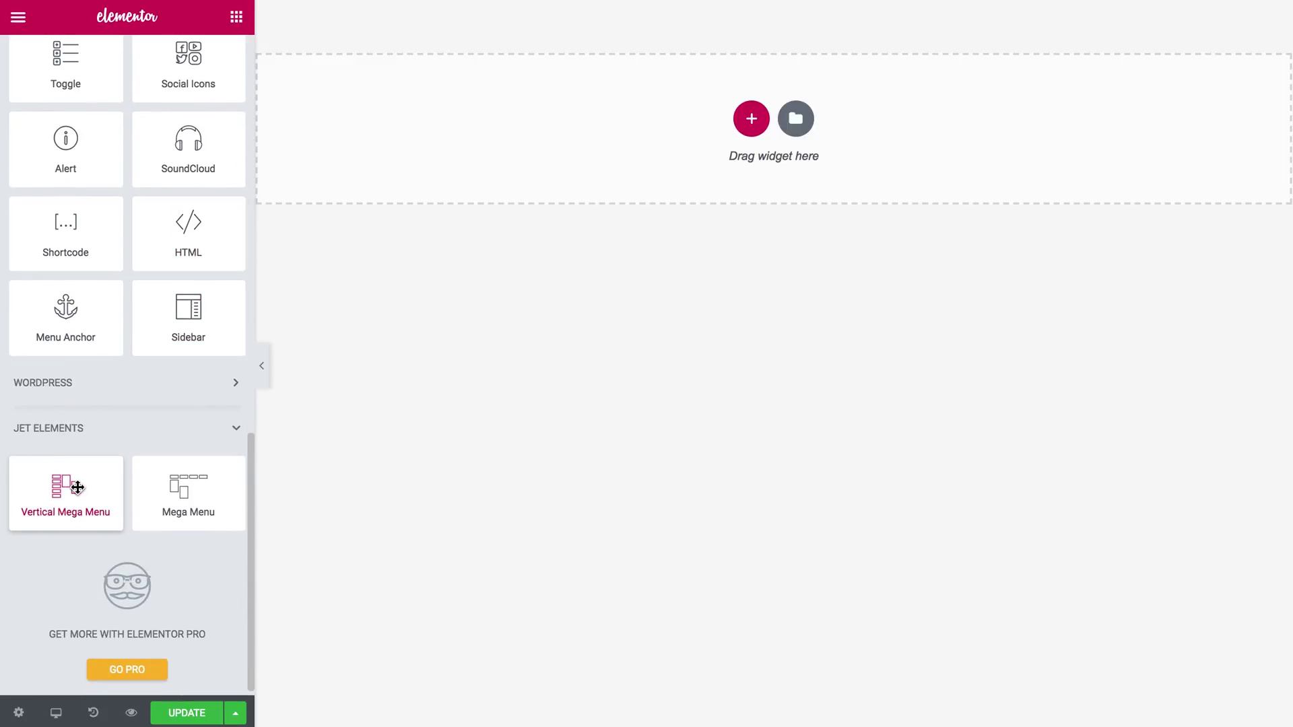
{"action": "left_click_drag", "start_coordinate": [77, 487], "coordinate": [356, 147]}
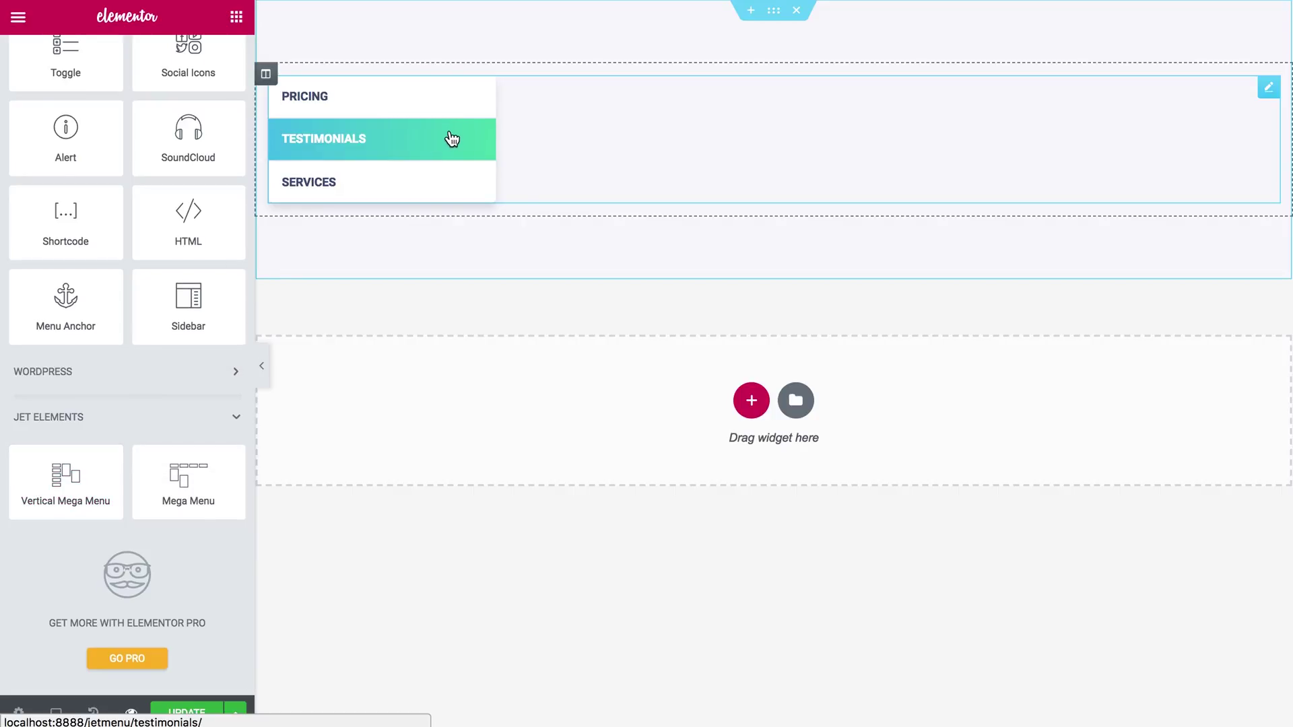
{"action": "left_click", "coordinate": [451, 140]}
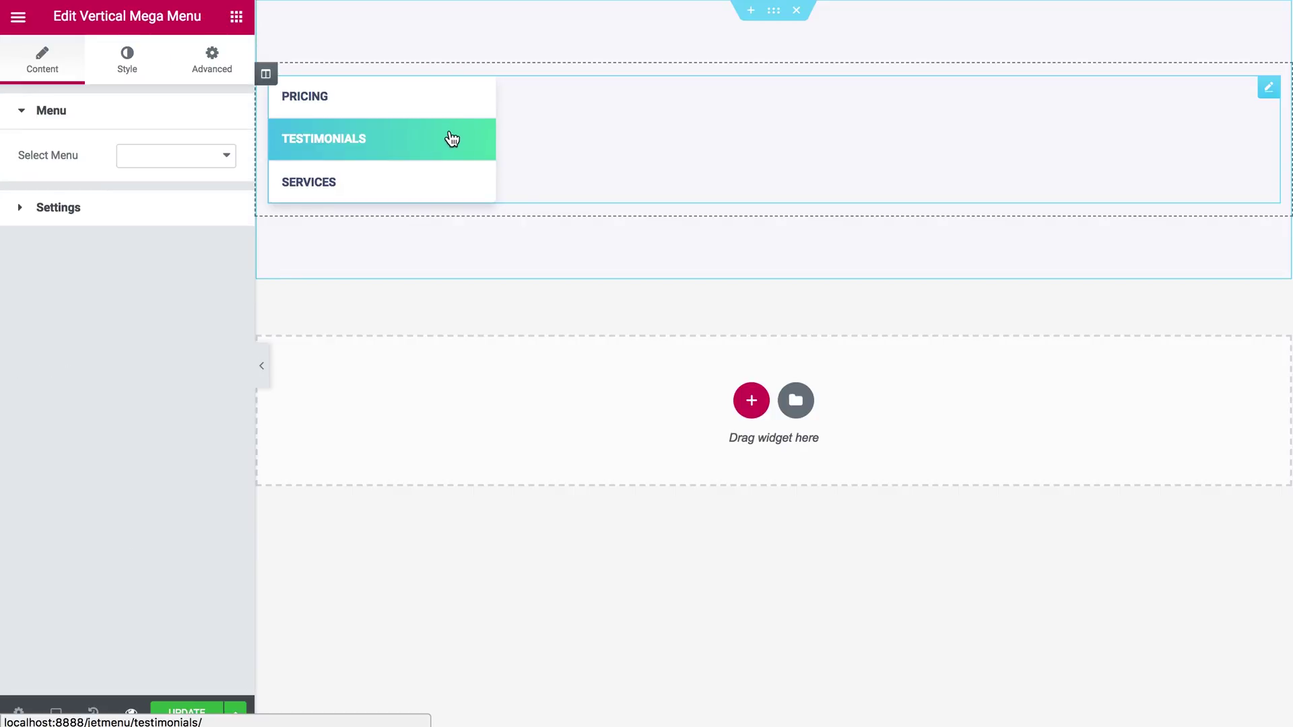
Set the vertical mega menu's Select Menu option to My Menu
{"action": "left_click", "coordinate": [216, 156]}
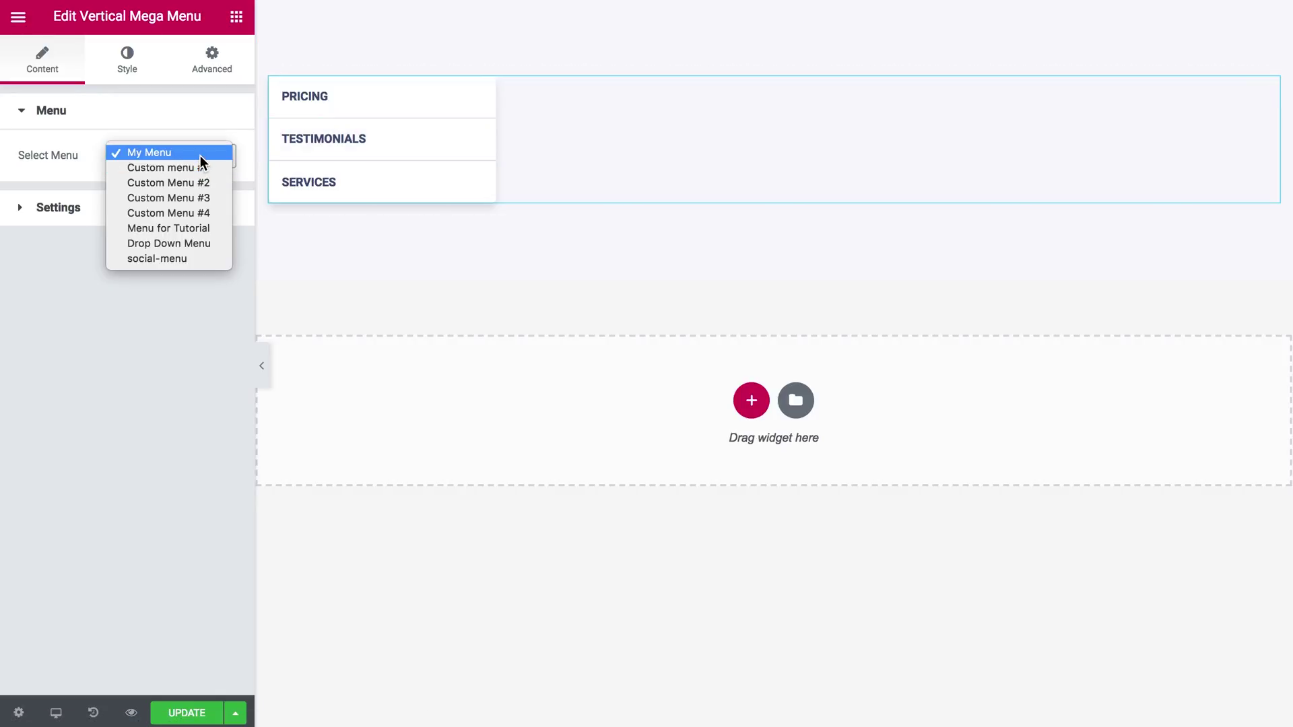
{"action": "left_click", "coordinate": [200, 154]}
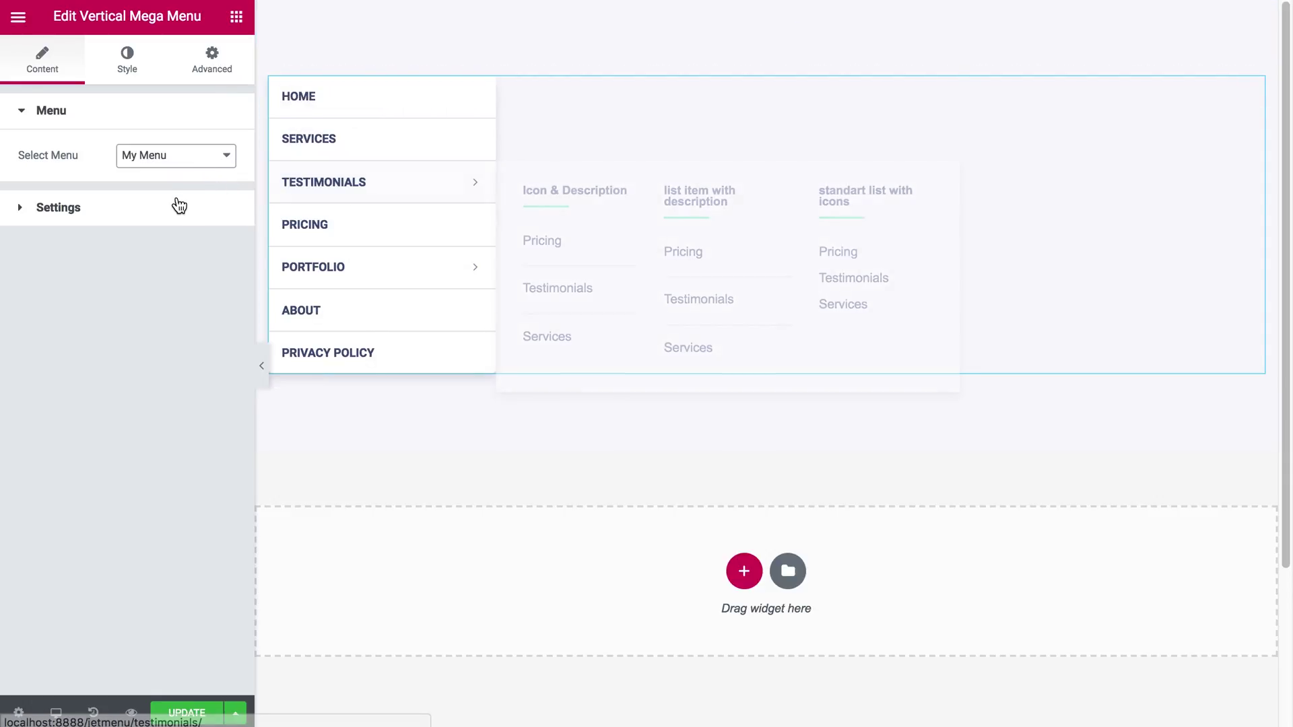
{"action": "left_click", "coordinate": [138, 117]}
Try Move Up, Move Down and Move Left, then set submenu animation to Move Right
{"action": "left_click", "coordinate": [107, 156]}
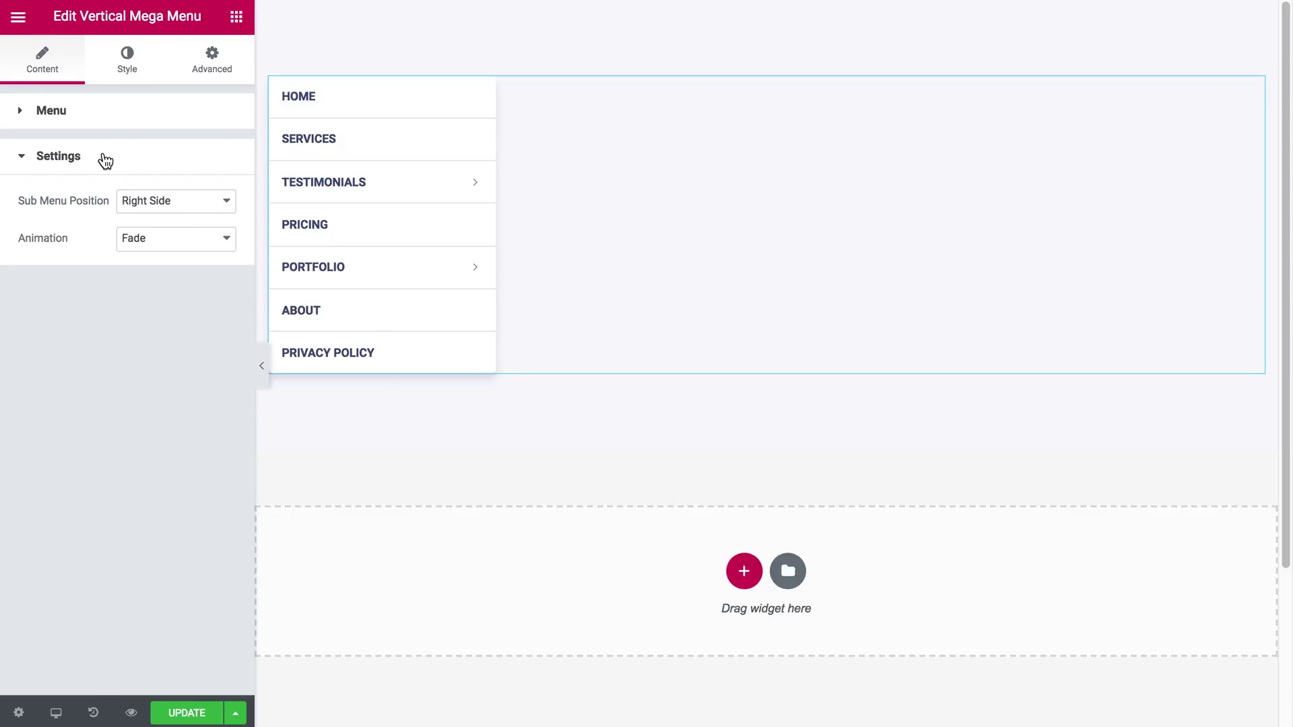
{"action": "left_click", "coordinate": [157, 238]}
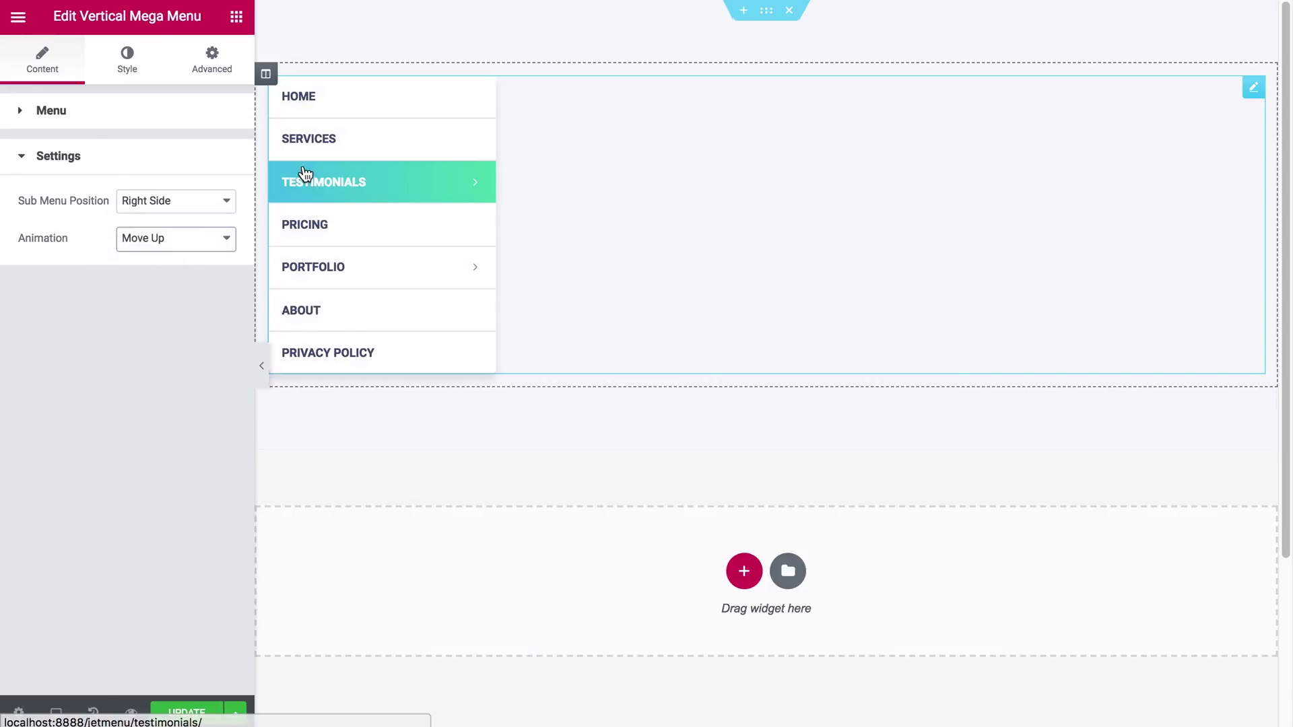
{"action": "left_click", "coordinate": [162, 240]}
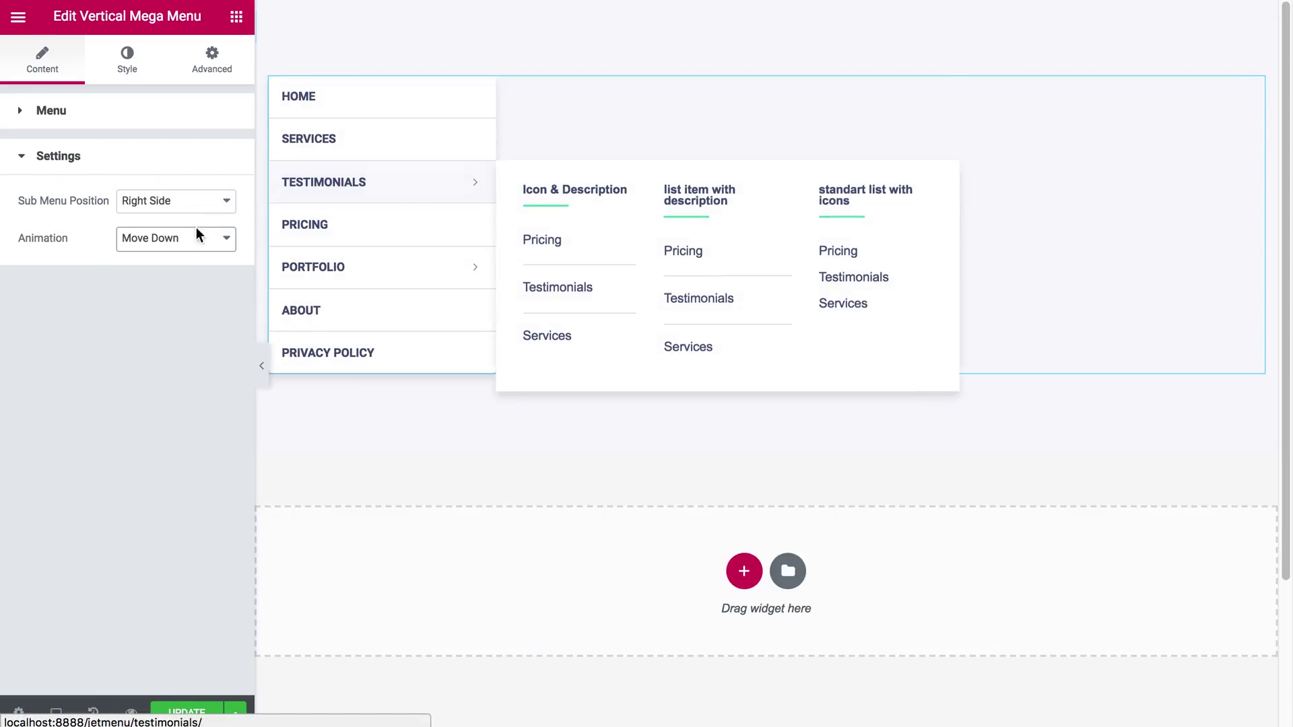
{"action": "left_click", "coordinate": [193, 238]}
{"action": "left_click", "coordinate": [170, 260]}
{"action": "left_click", "coordinate": [177, 239]}
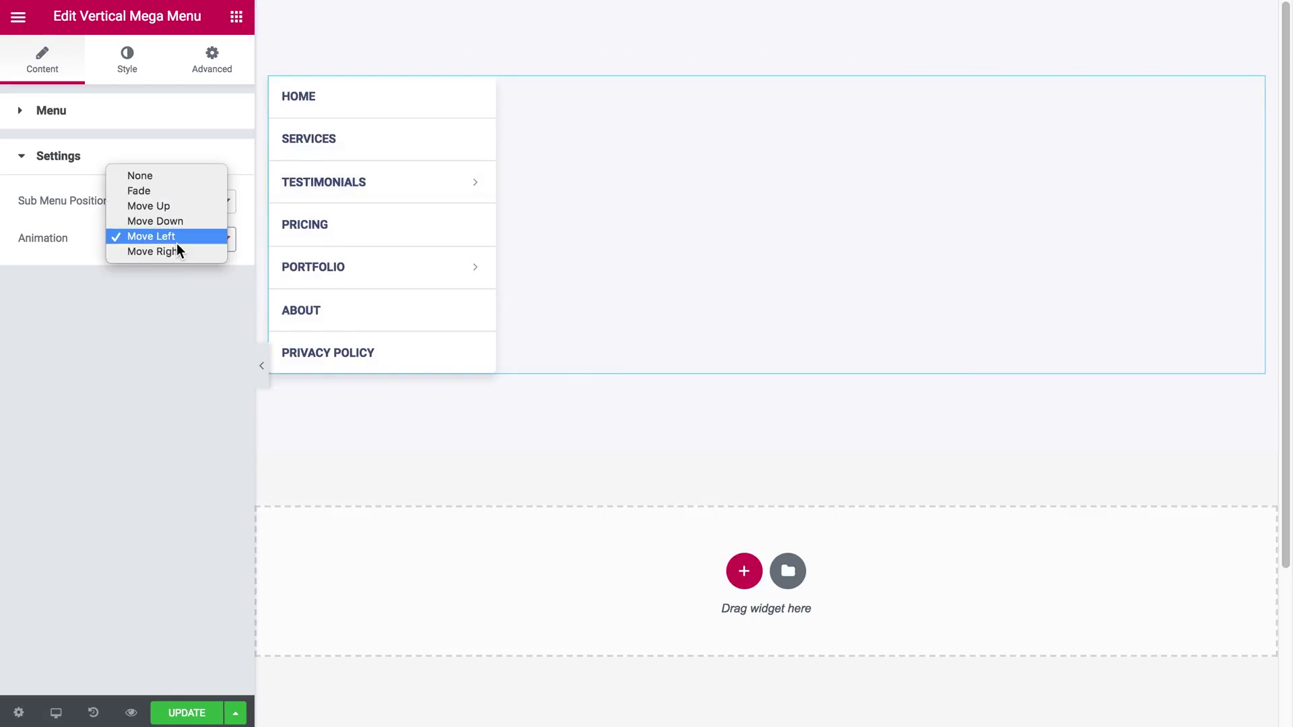
Set Main Menu Width to 209 px in Style, then update and preview the page
{"action": "left_click", "coordinate": [129, 69]}
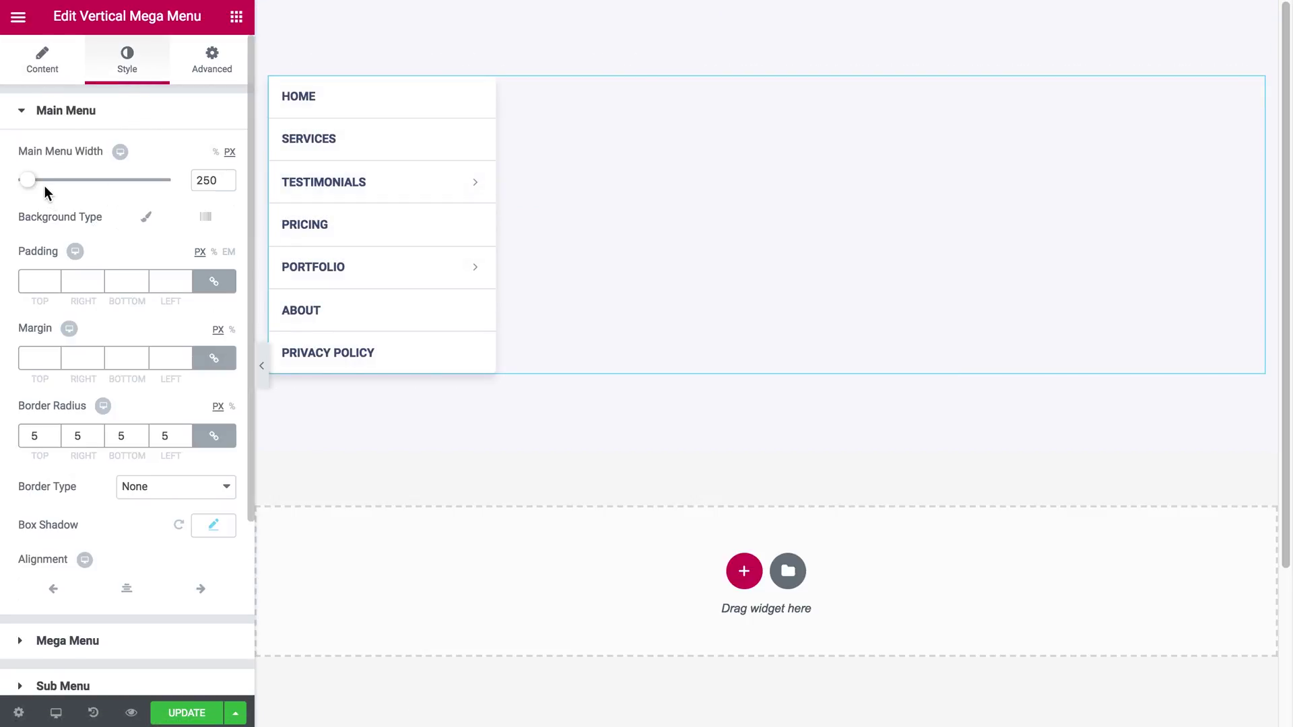
{"action": "left_click_drag", "start_coordinate": [35, 181], "coordinate": [25, 187]}
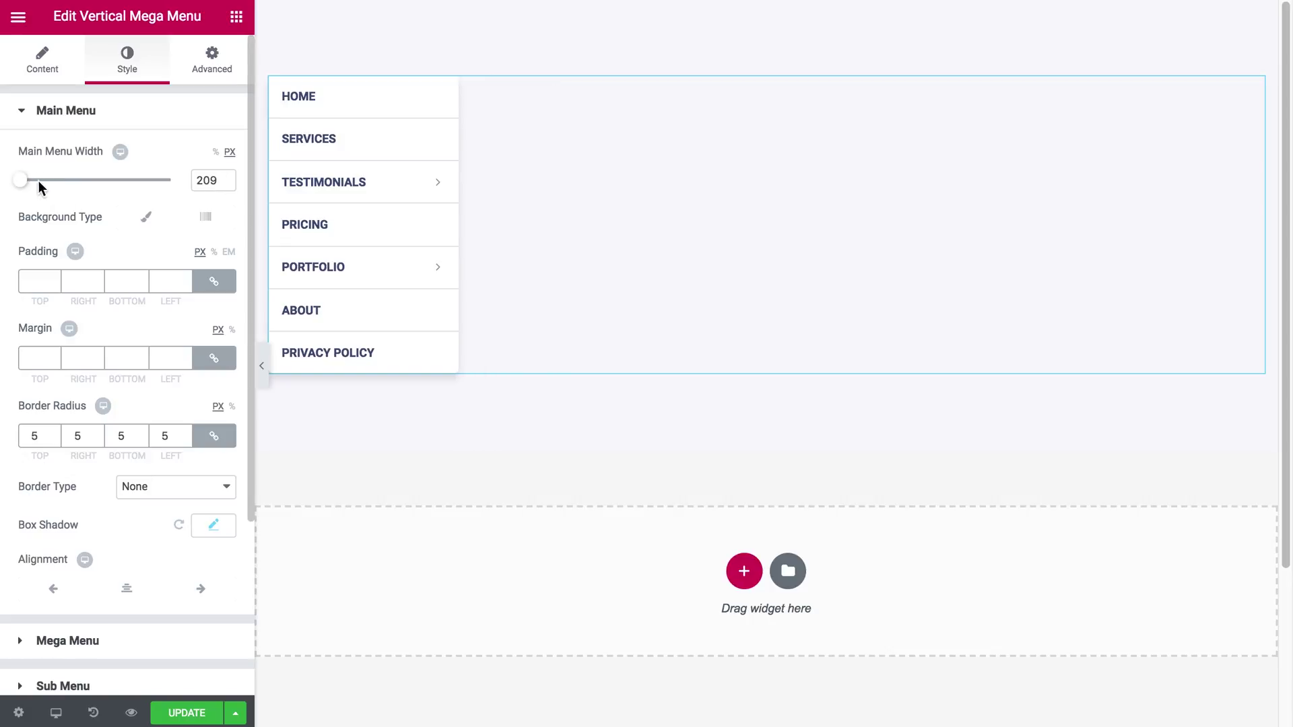
{"action": "scroll", "coordinate": [84, 206], "scroll_direction": "down", "scroll_amount": 3}
{"action": "scroll", "coordinate": [85, 207], "scroll_direction": "down", "scroll_amount": 1}
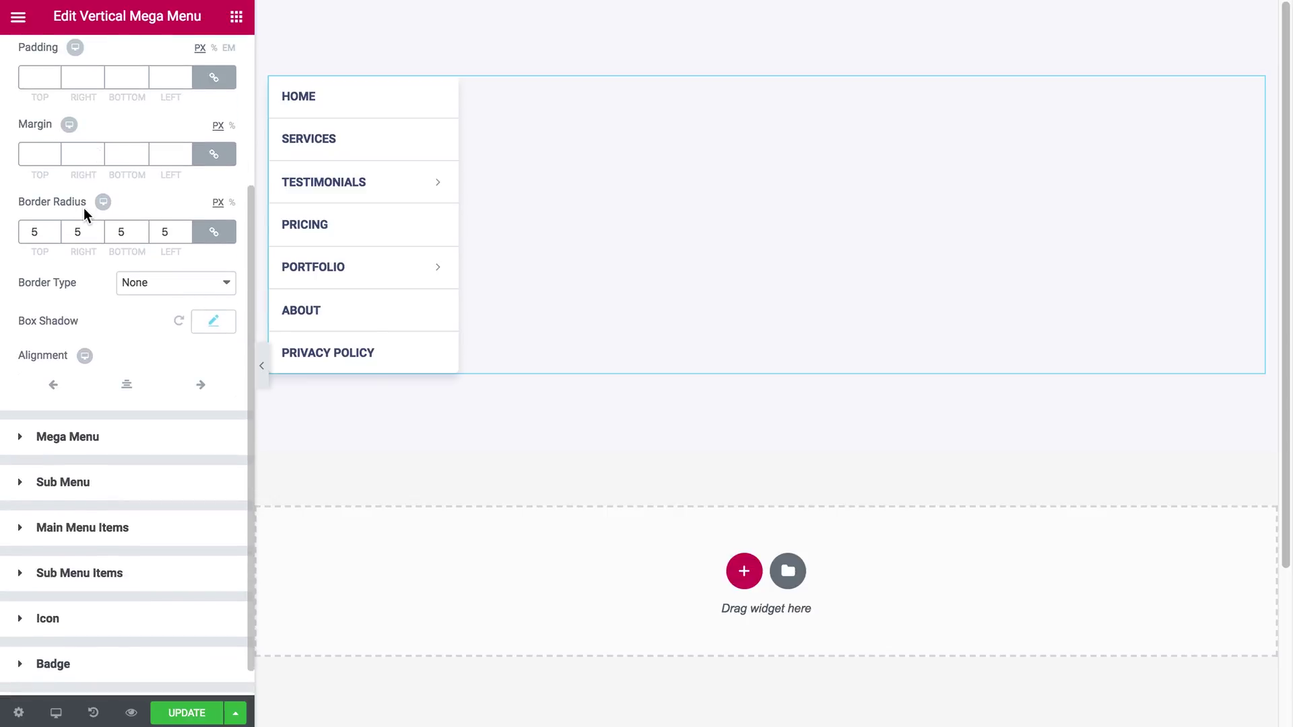
{"action": "scroll", "coordinate": [83, 207], "scroll_direction": "down", "scroll_amount": 1}
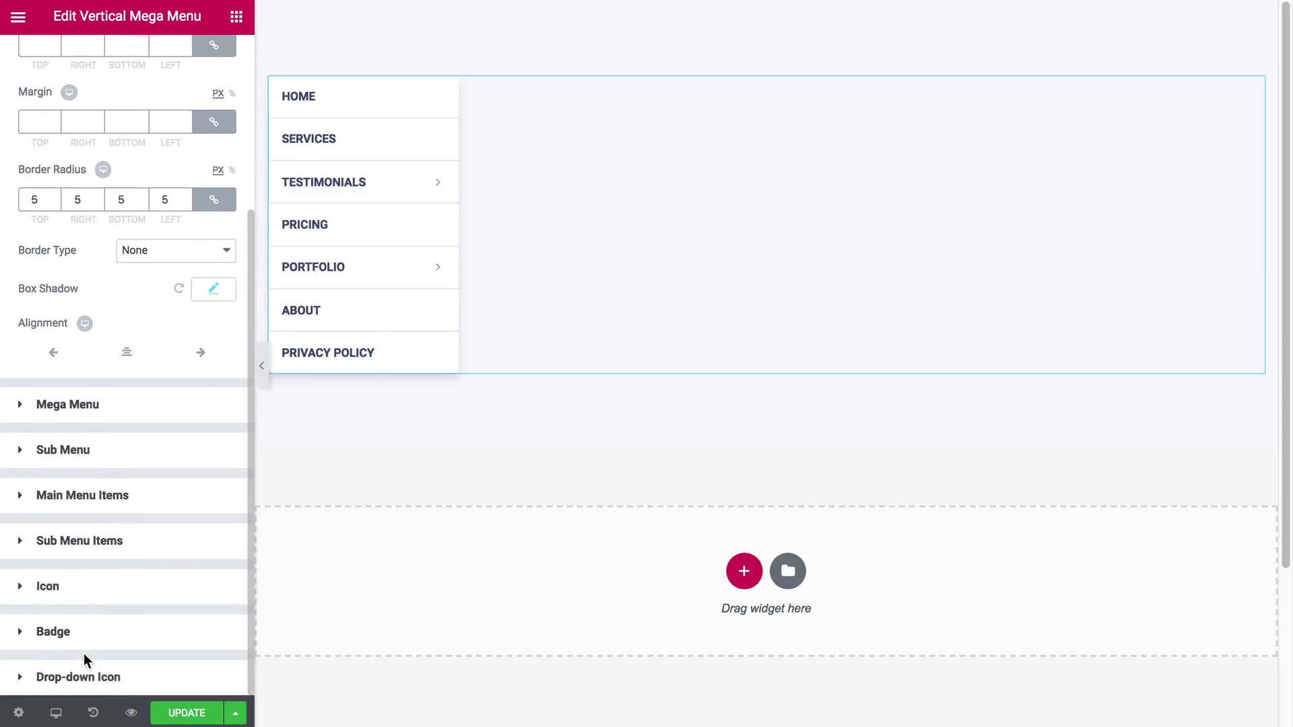
{"action": "scroll", "coordinate": [114, 505], "scroll_direction": "up", "scroll_amount": 2}
{"action": "scroll", "coordinate": [114, 505], "scroll_direction": "up", "scroll_amount": 3}
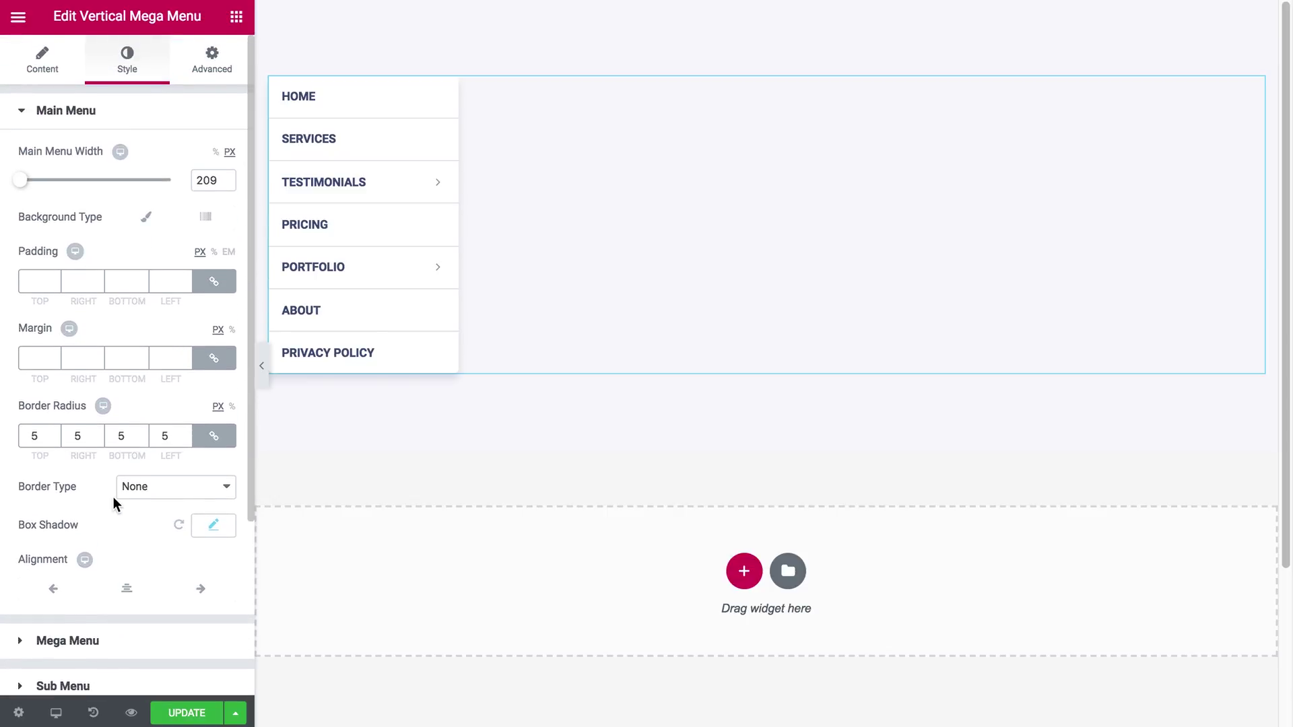
{"action": "left_click", "coordinate": [191, 714]}
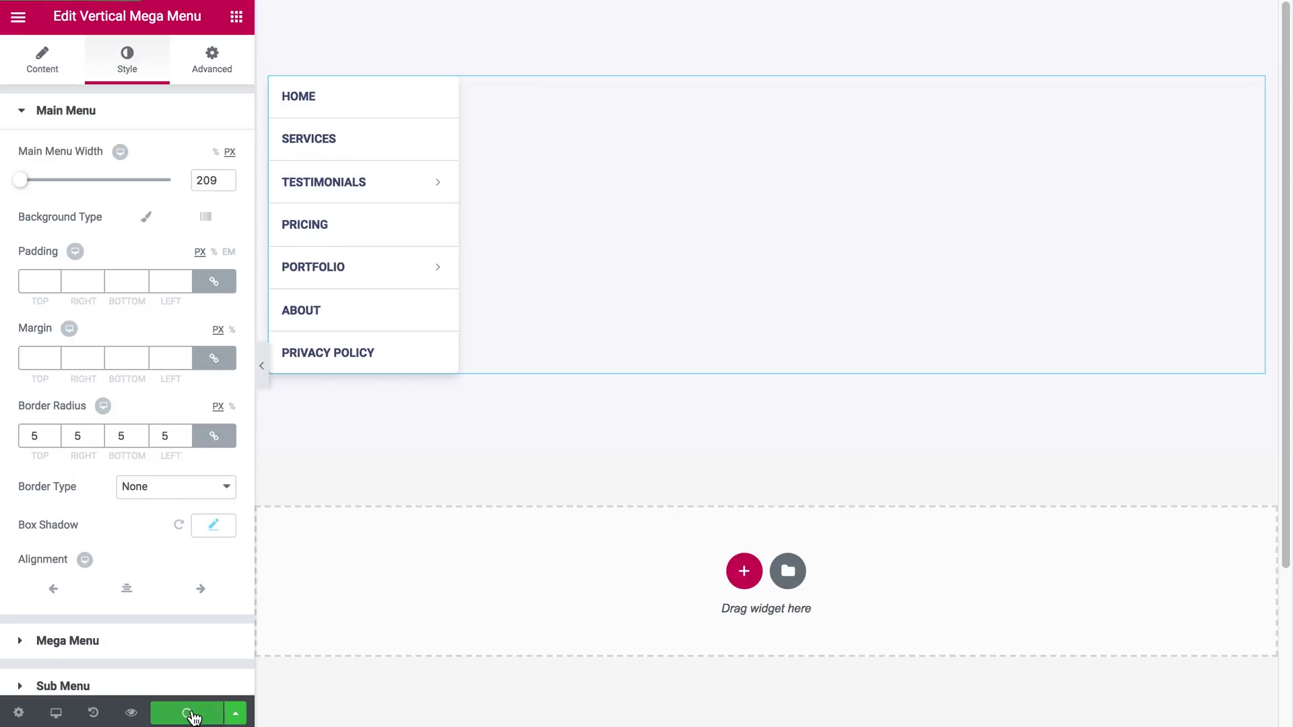
{"action": "left_click", "coordinate": [130, 713]}
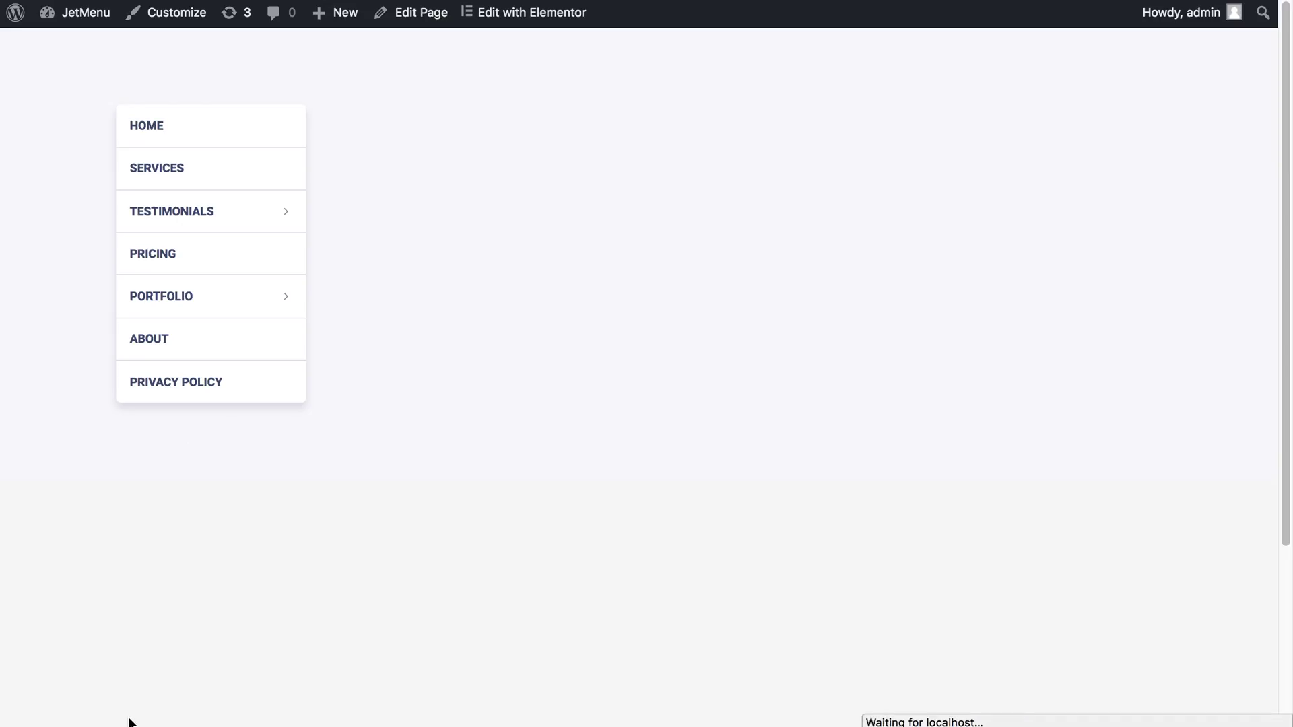